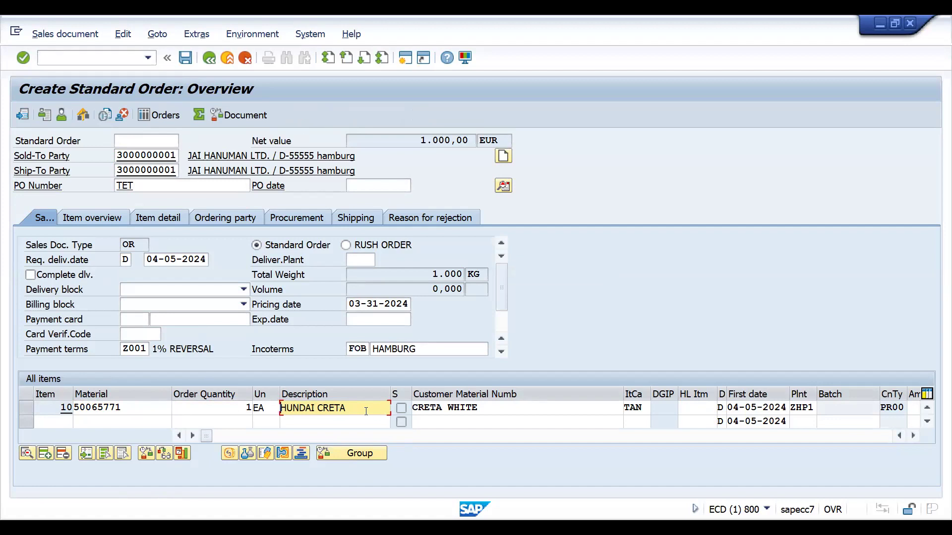
# Step: Select the entire description of item 10, HUNDAI CRETA, and copy it into the blank Word document
pyautogui.moveTo(357, 412); pyautogui.dragTo(272, 406)
pyautogui.moveTo(347, 409); pyautogui.dragTo(281, 410)
pyautogui.click(281, 411)
pyautogui.hotkey('shift', 'End')
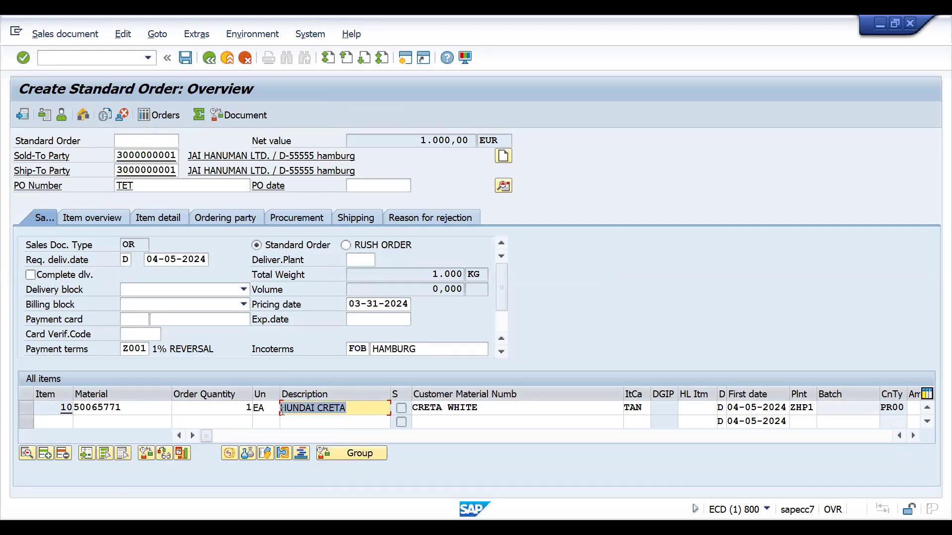
pyautogui.click(281, 410)
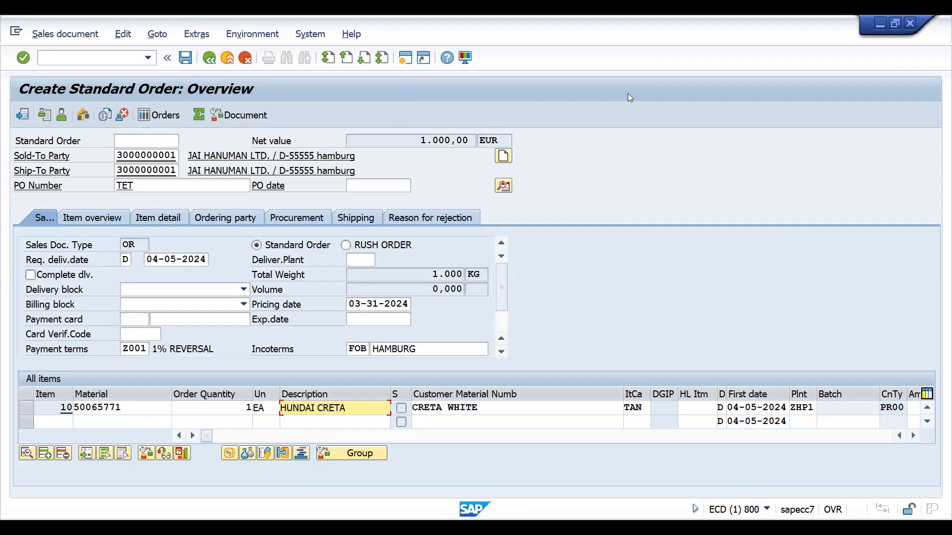
pyautogui.hotkey('alt', 'Tab')
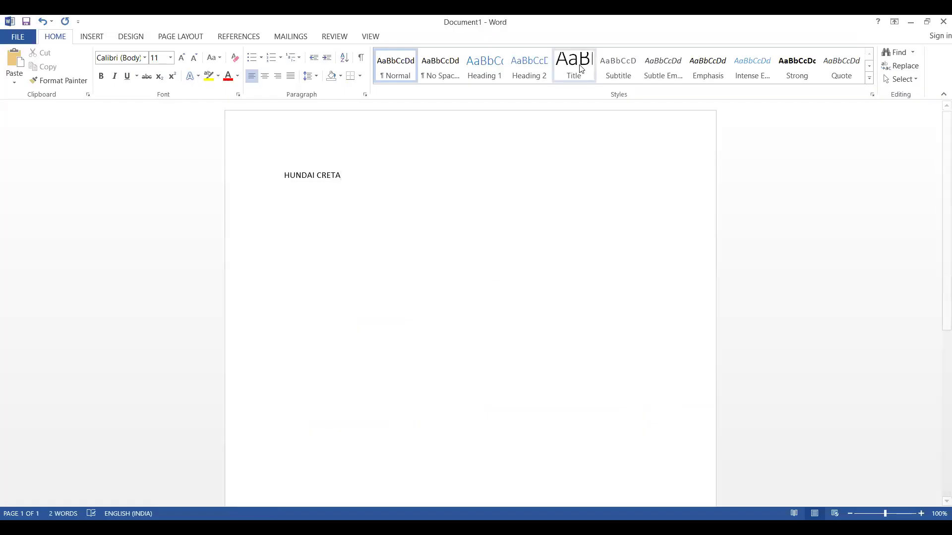
# Step: Switch back to SAP and open item 10's detail data from its description twice, returning to the order overview each time
pyautogui.hotkey('alt', 'Tab')
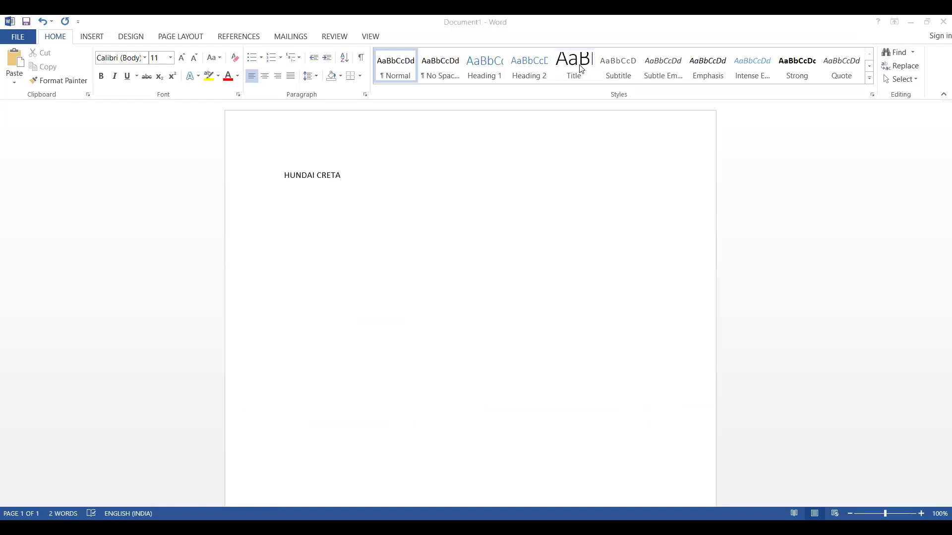
pyautogui.click(323, 408)
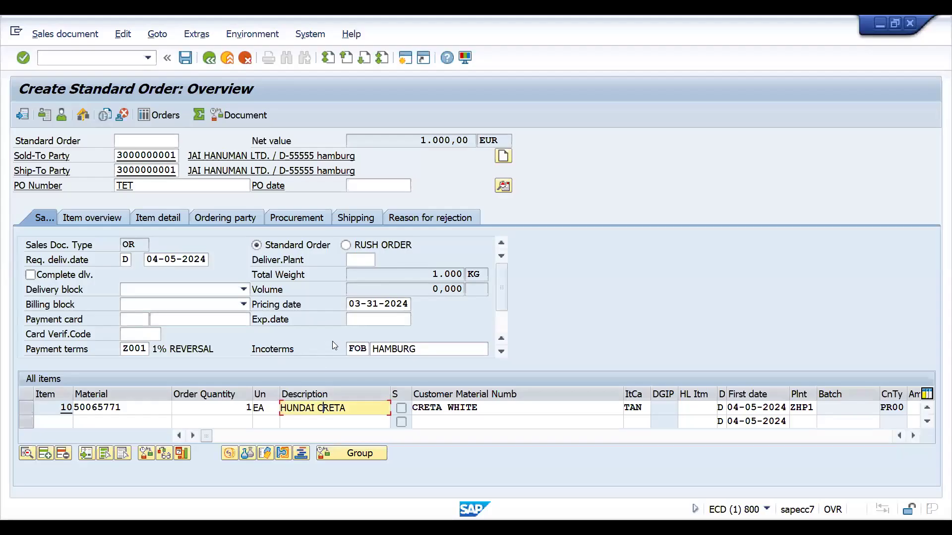
pyautogui.click(316, 409)
pyautogui.doubleClick(317, 411)
pyautogui.click(206, 58)
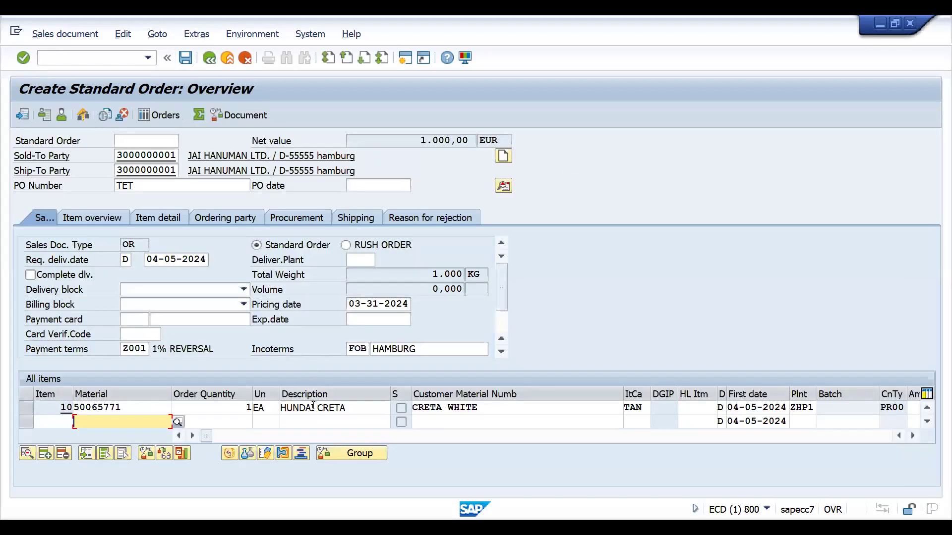
pyautogui.click(314, 409)
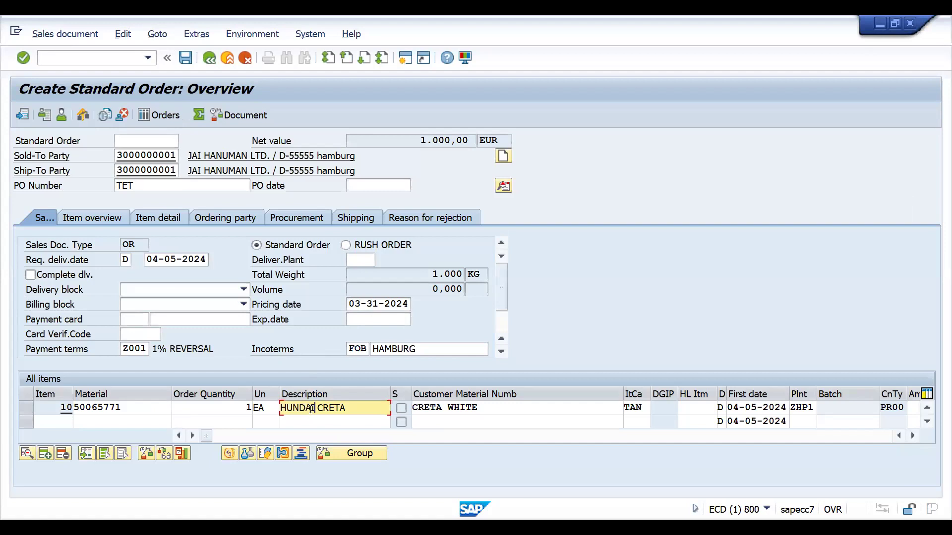
pyautogui.doubleClick(306, 408)
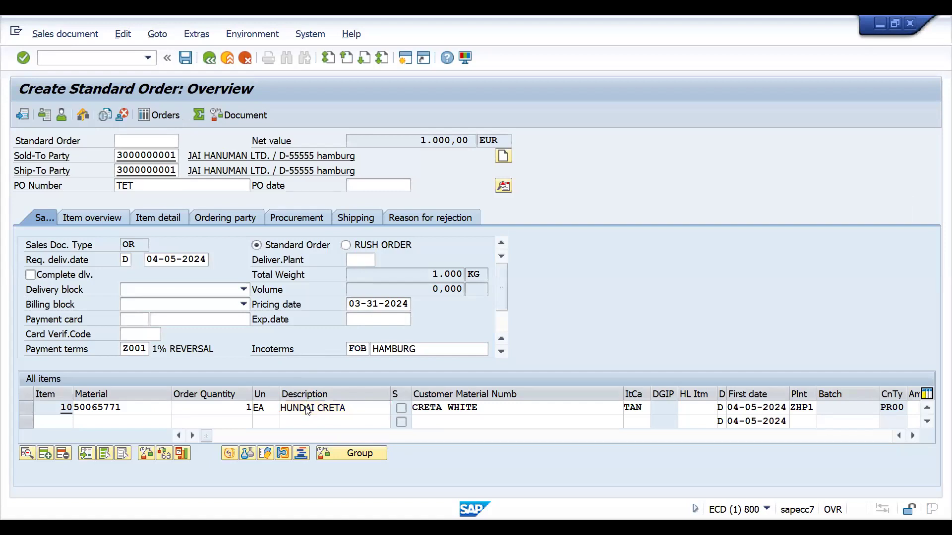
pyautogui.click(209, 58)
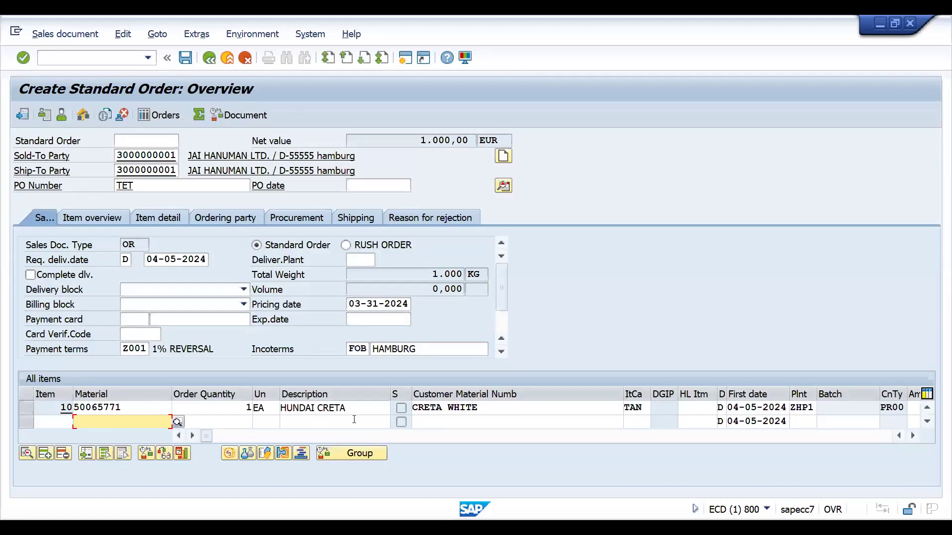
# Step: Select the full description of item 10 again and copy it into Word, separated from the first copy by a blank line
pyautogui.click(351, 406)
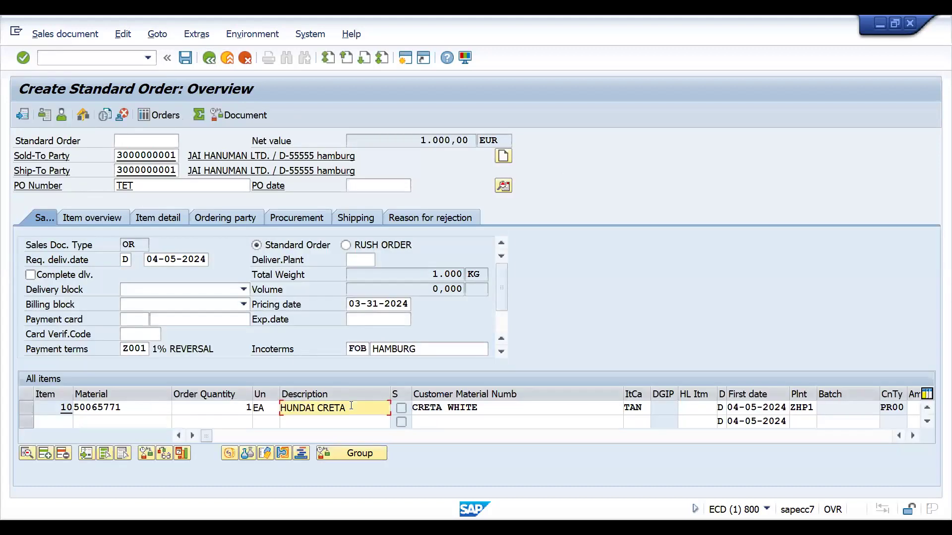
pyautogui.click(324, 407)
pyautogui.tripleClick(324, 408)
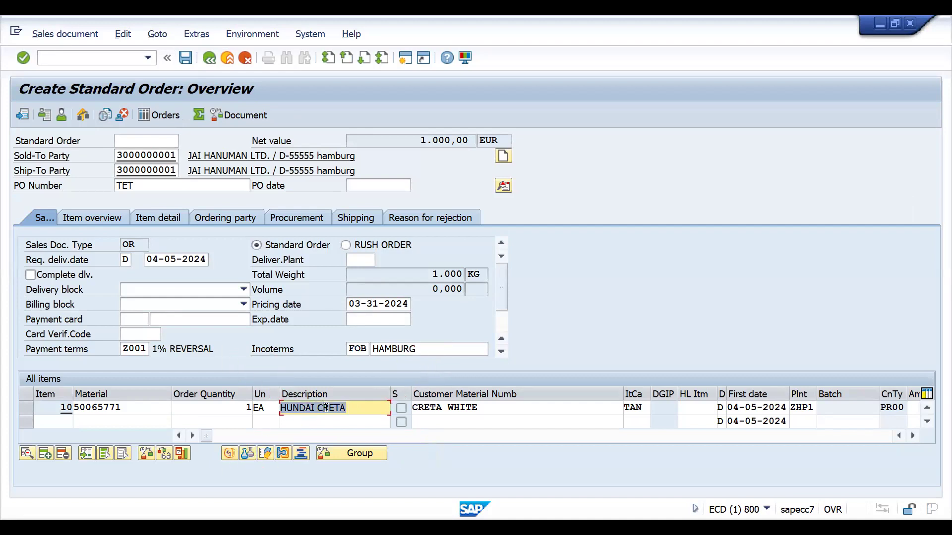
pyautogui.click(325, 408)
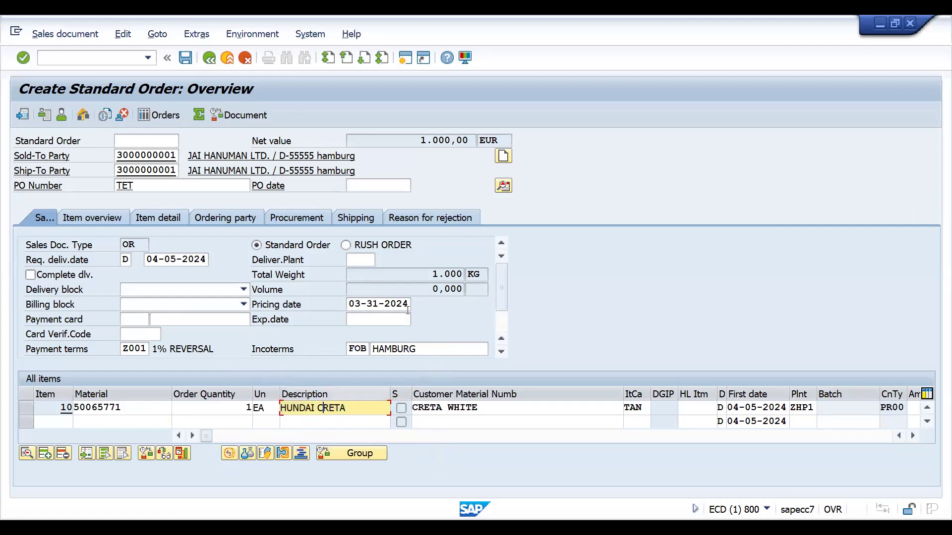
pyautogui.hotkey('alt', 'Tab')
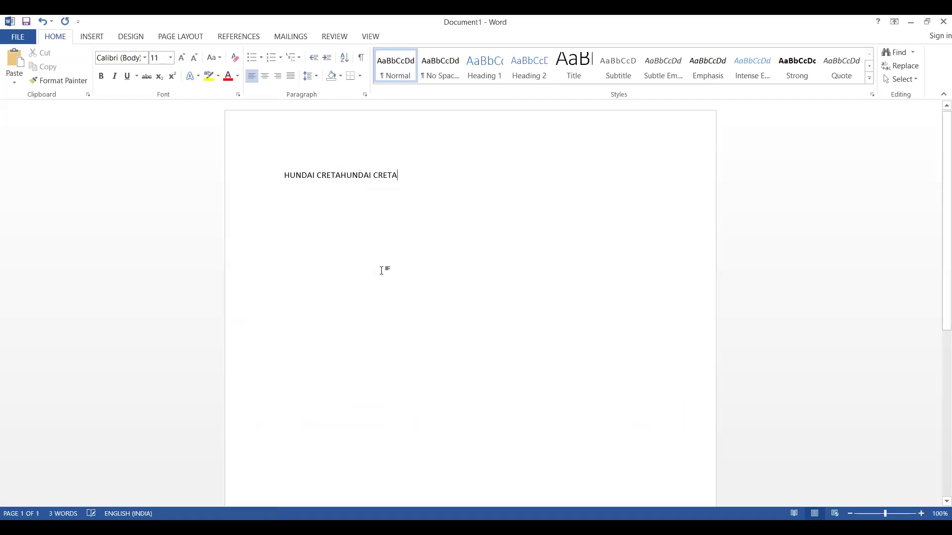
pyautogui.click(344, 172)
pyautogui.press('Return')
pyautogui.press('Return')
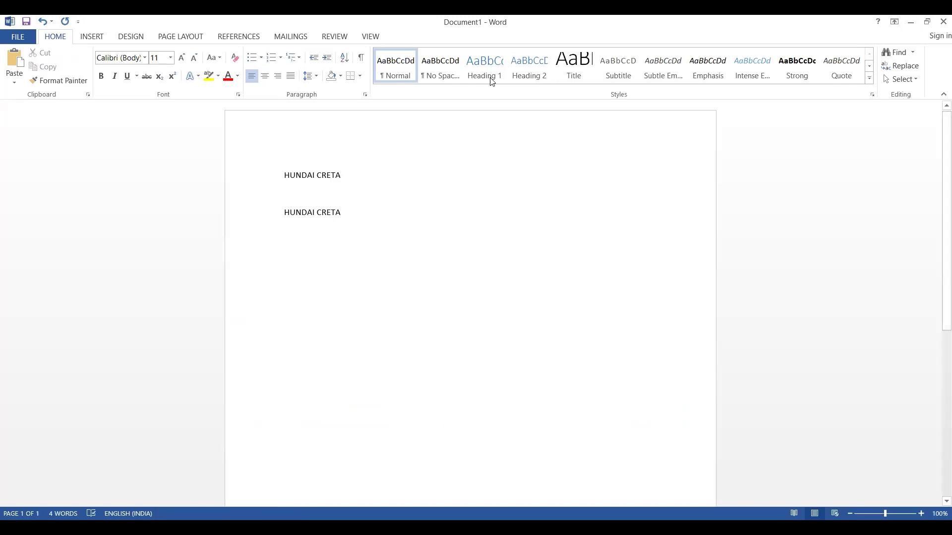
# Step: Switch back to SAP, view the item data of HUNDAI CRETA once more and return to the order overview
pyautogui.click(226, 527)
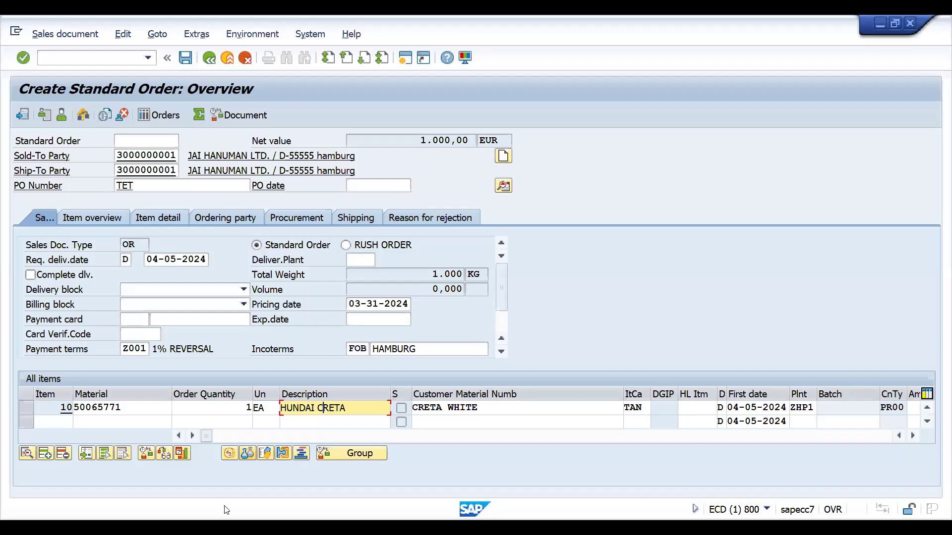
pyautogui.doubleClick(325, 412)
pyautogui.doubleClick(325, 412)
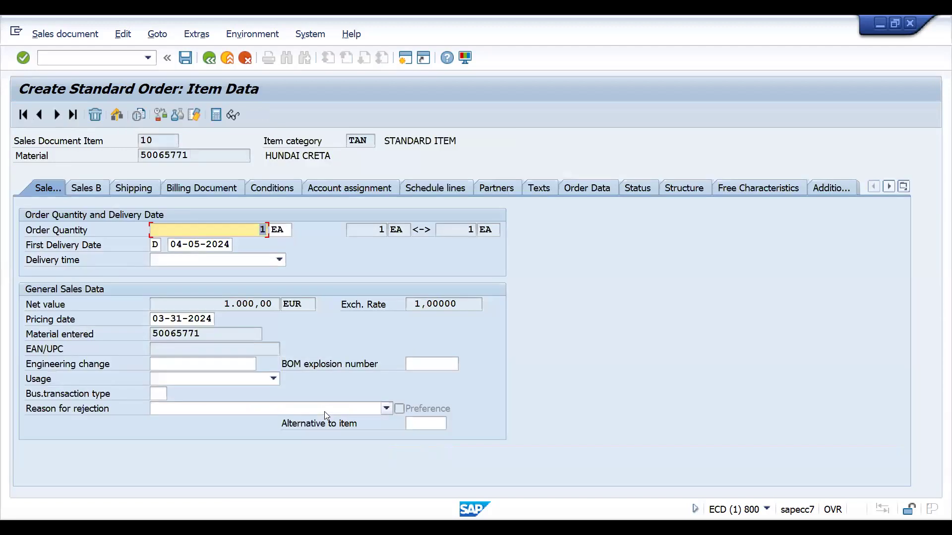
pyautogui.click(209, 58)
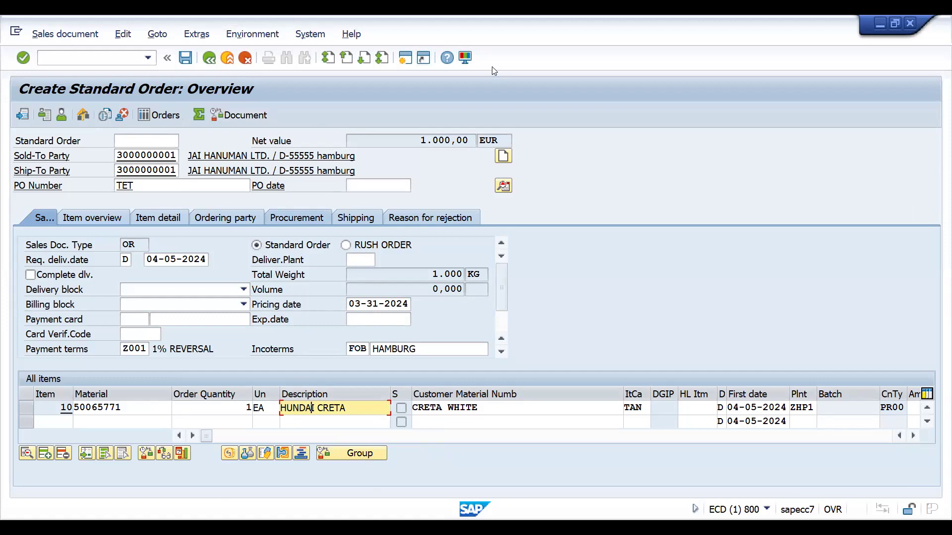
# Step: Turn off Quick Cut and Paste, and copy item 10's description into a new paragraph of the Word document
pyautogui.hotkey('alt', 'F12')
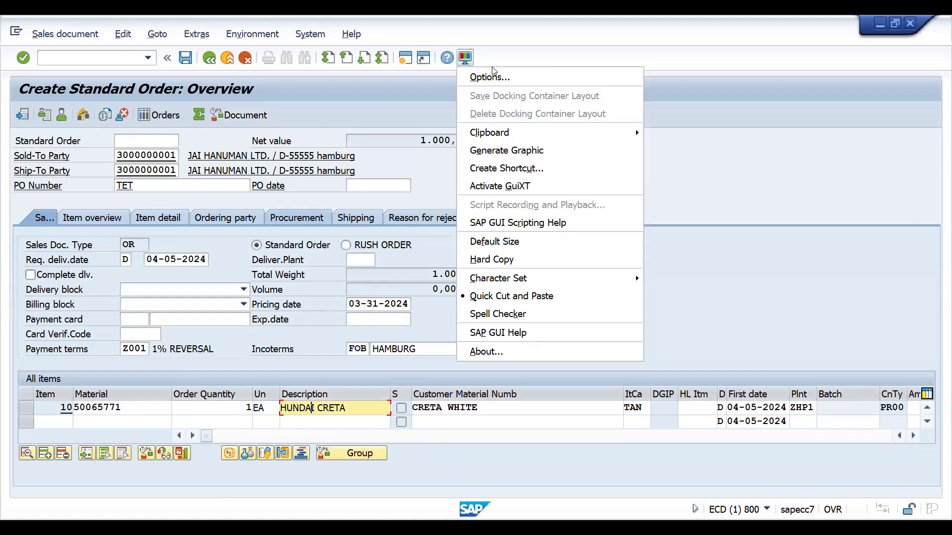
pyautogui.click(493, 296)
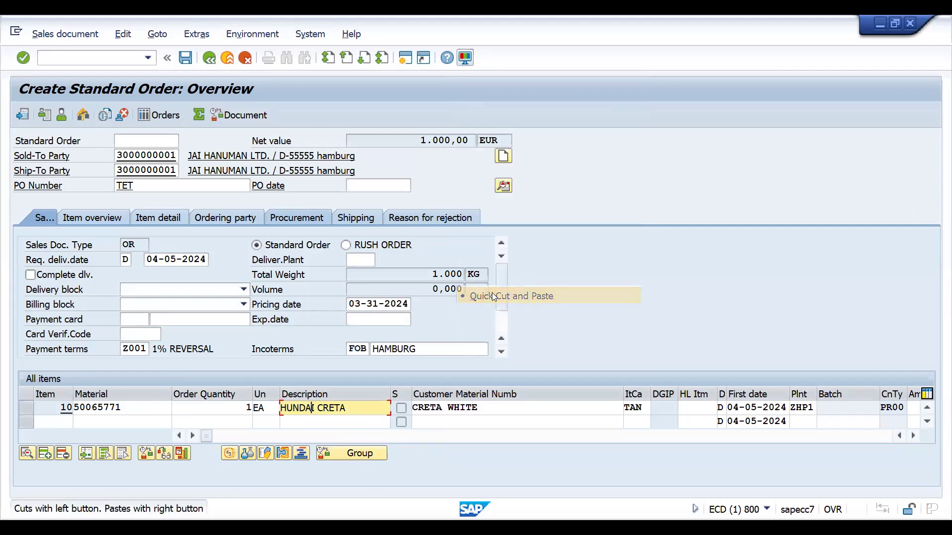
pyautogui.click(321, 413)
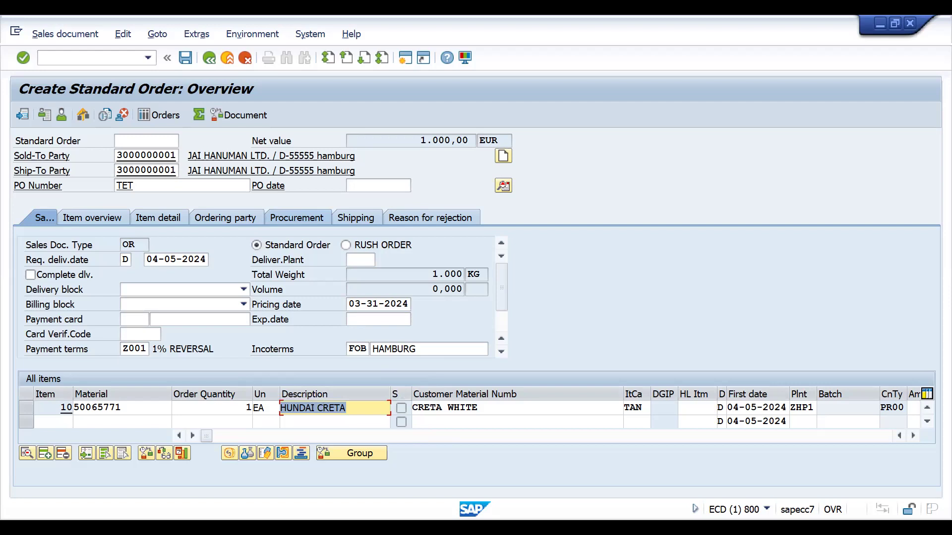
pyautogui.hotkey('alt', 'Tab')
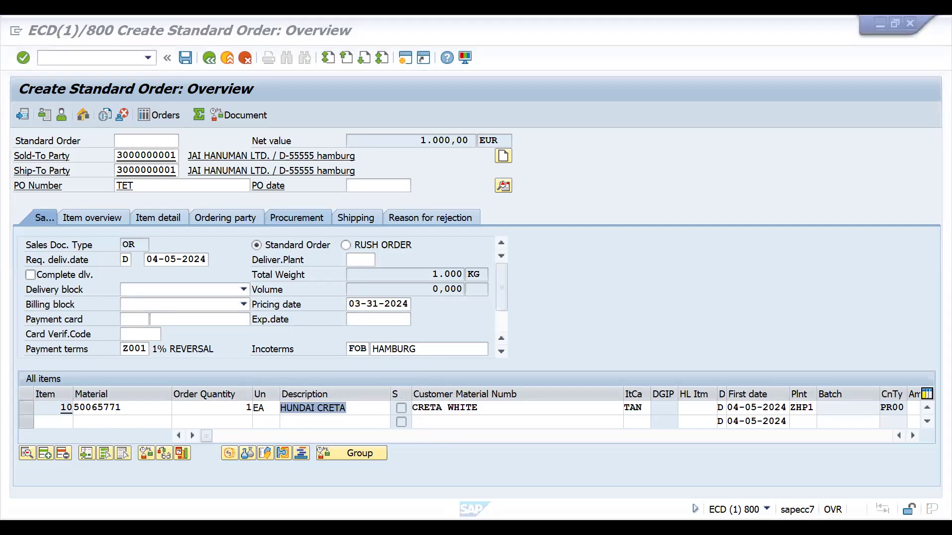
pyautogui.press('Return')
pyautogui.hotkey('ctrl', 'v')
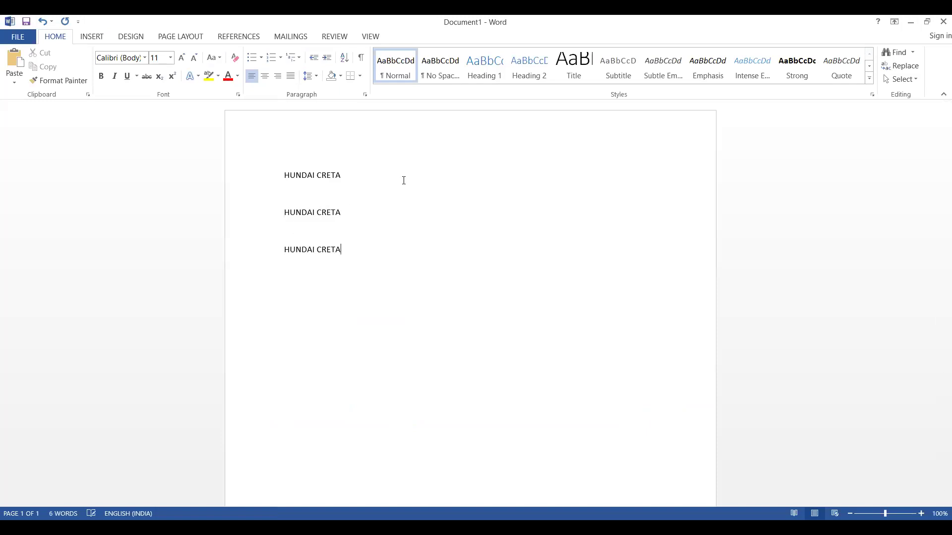
# Step: Switch back to SAP, place the cursor in item 10's material field and turn Quick Cut and Paste on again
pyautogui.hotkey('alt', 'Tab')
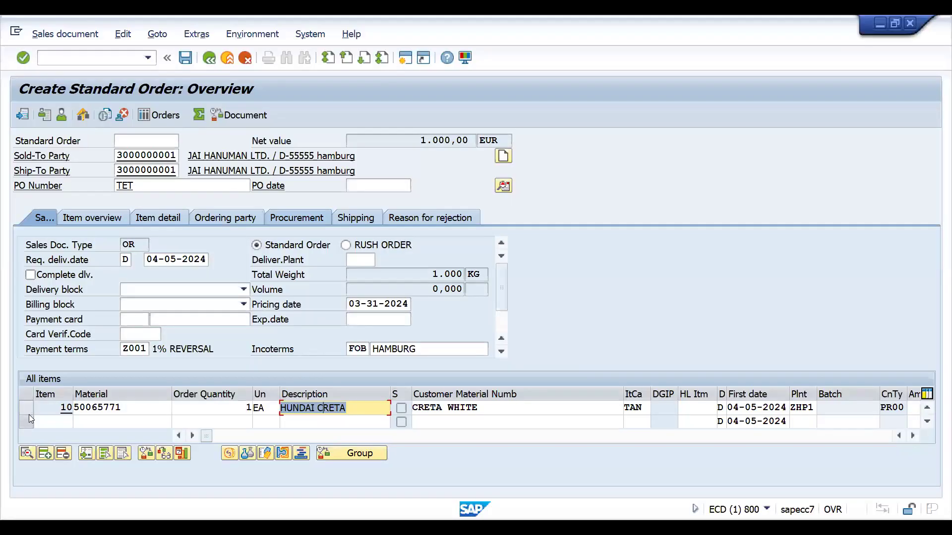
pyautogui.click(124, 409)
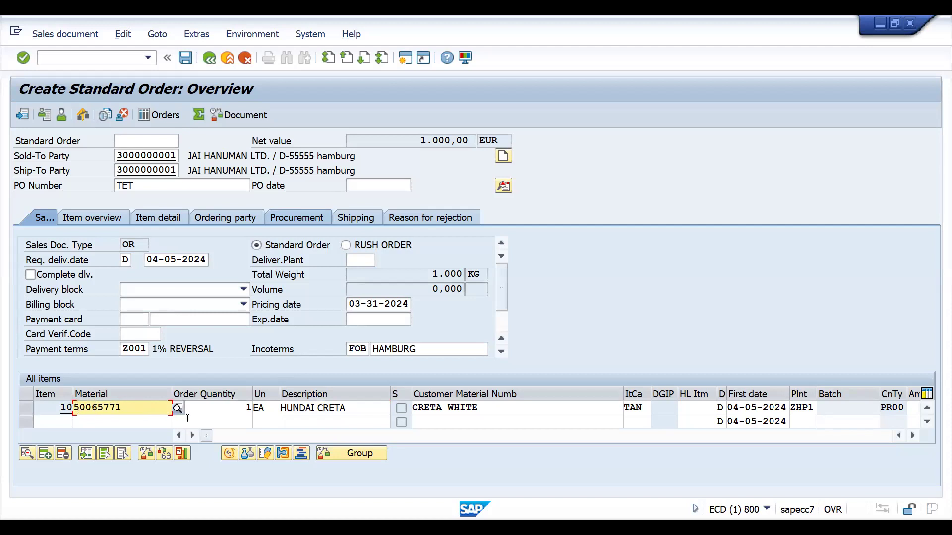
pyautogui.press('Left')
pyautogui.press('Left')
pyautogui.press('Left')
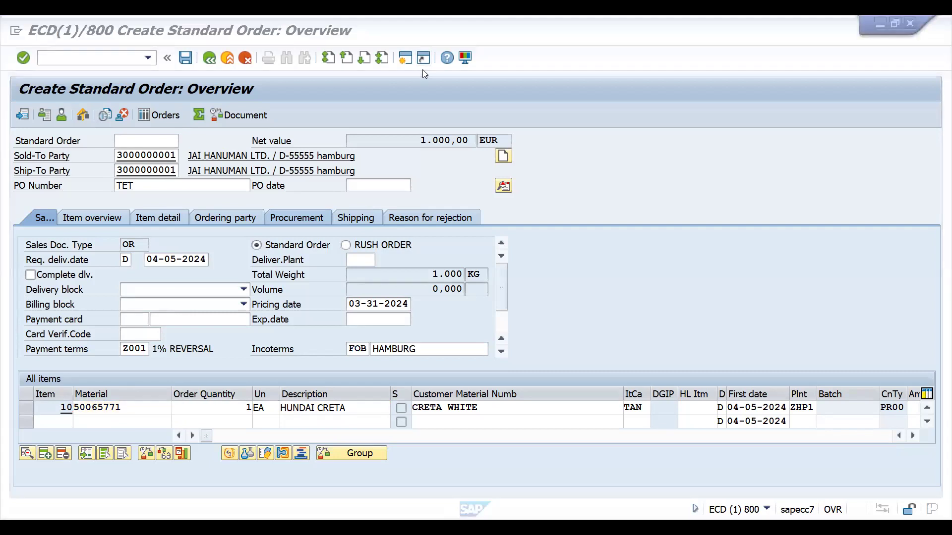
pyautogui.click(465, 58)
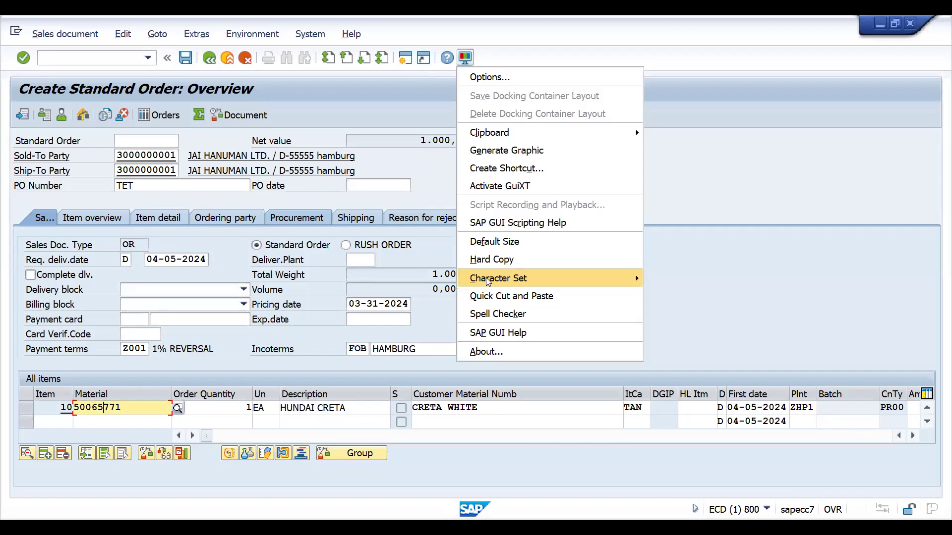
pyautogui.click(490, 297)
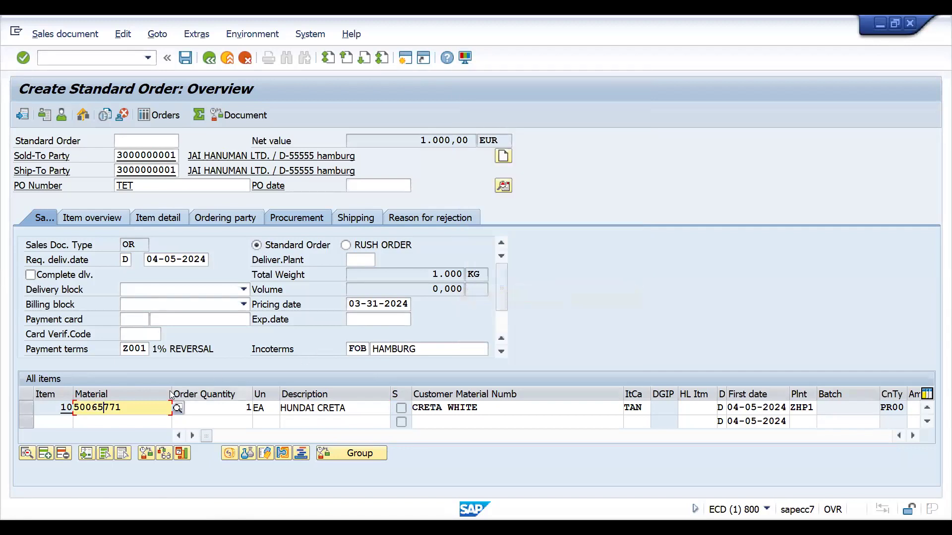
# Step: Select the whole material number 50065771 of item 10 and paste it into the Word document
pyautogui.doubleClick(144, 407)
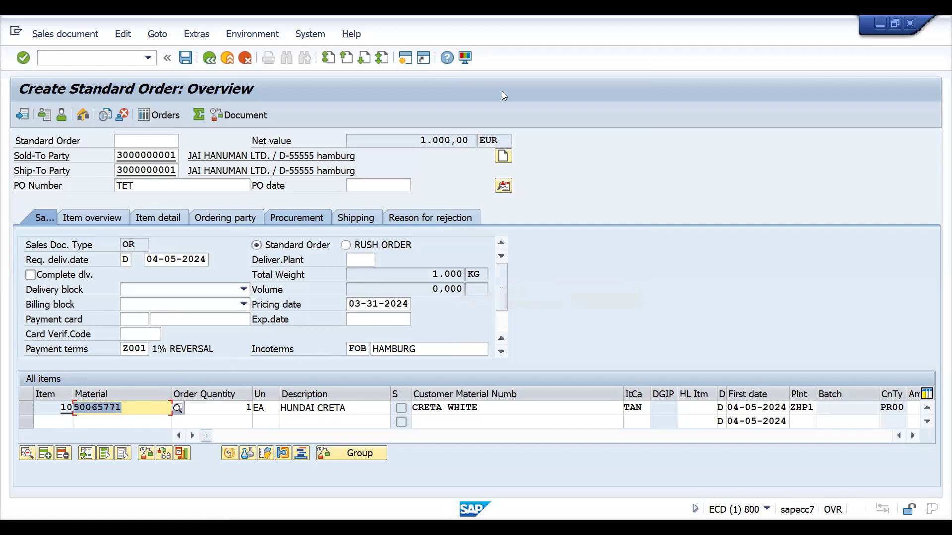
pyautogui.hotkey('alt', 'Tab')
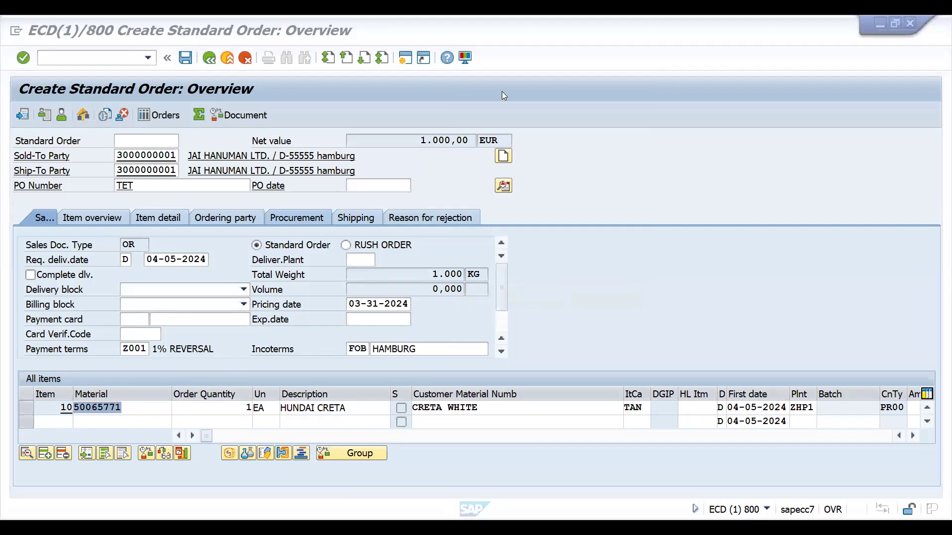
pyautogui.hotkey('alt', 'Tab')
pyautogui.hotkey('ctrl', 'v')
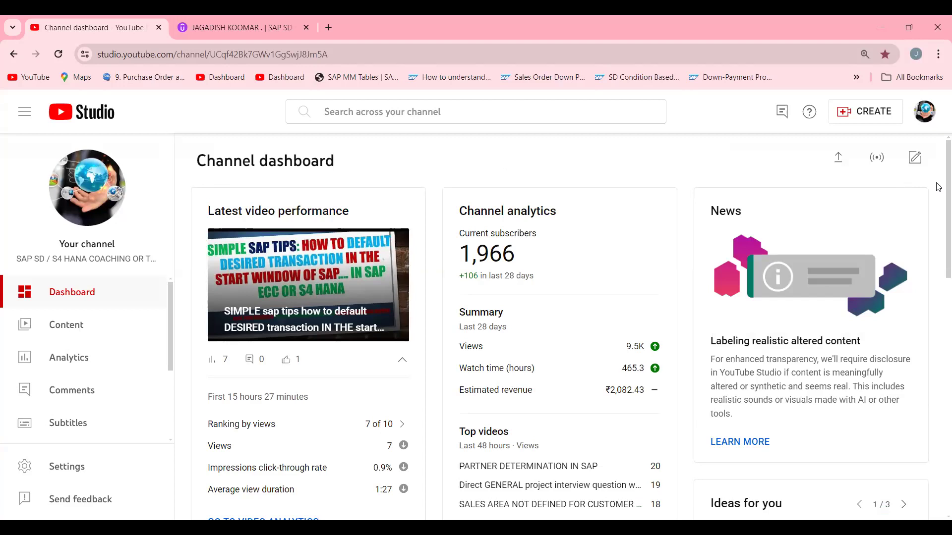
# Step: Look through the YouTube Studio channel dashboard and the instructor's Udemy profile with its course list in the browser
pyautogui.scroll(-10, 937, 325)
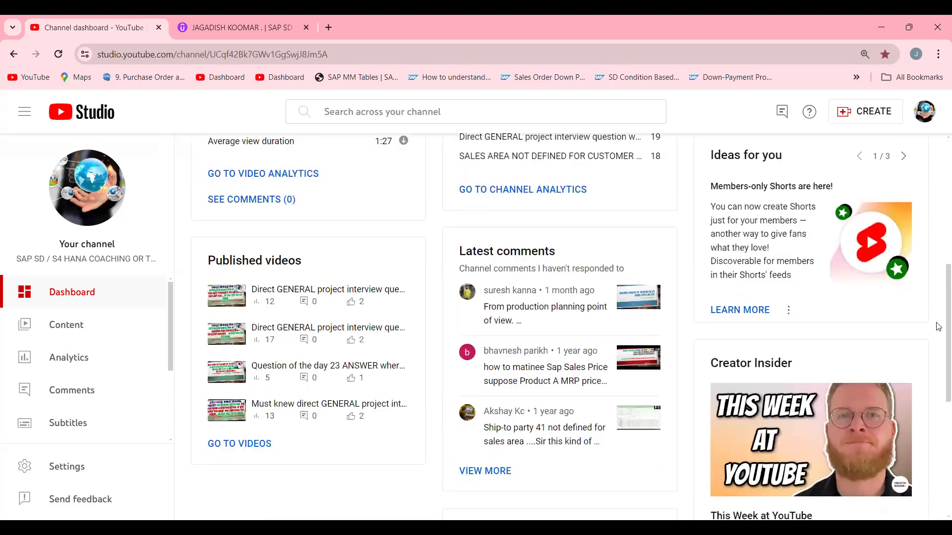
pyautogui.scroll(10, 937, 393)
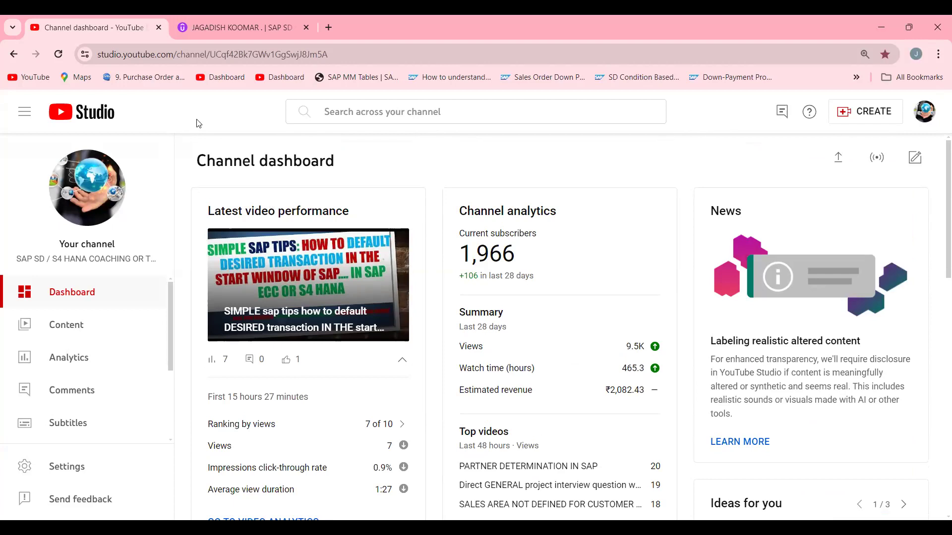
pyautogui.click(219, 29)
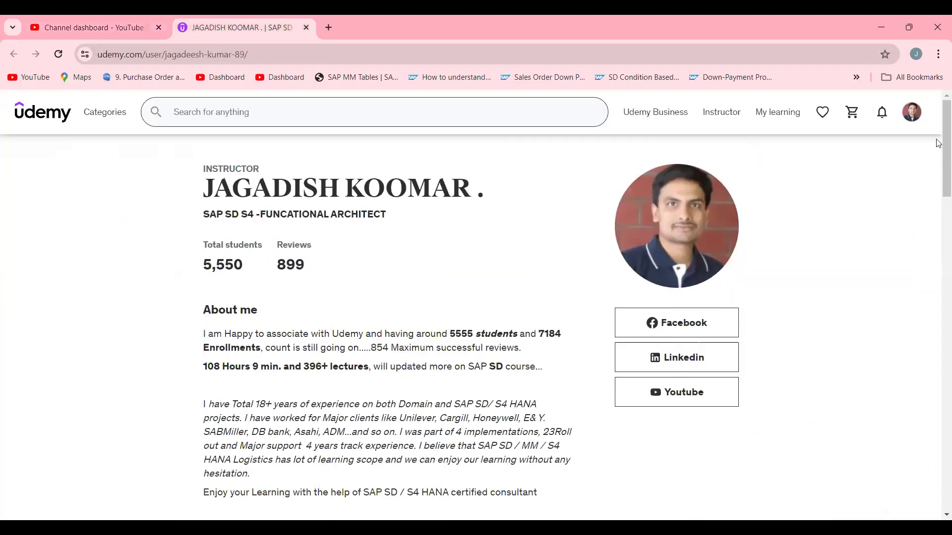
pyautogui.scroll(-15, 939, 203)
pyautogui.scroll(9, 939, 264)
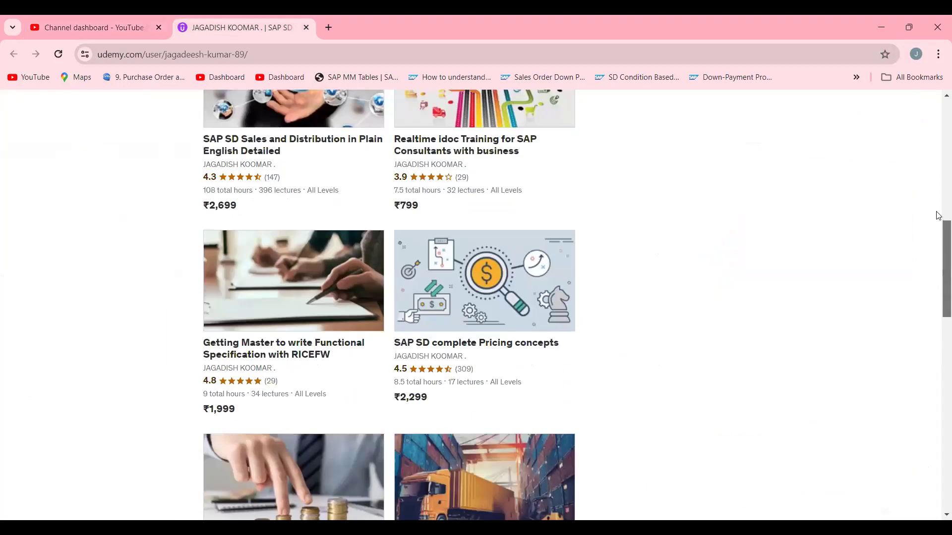
pyautogui.scroll(-14, 939, 272)
pyautogui.scroll(-5, 938, 478)
pyautogui.scroll(20, 937, 372)
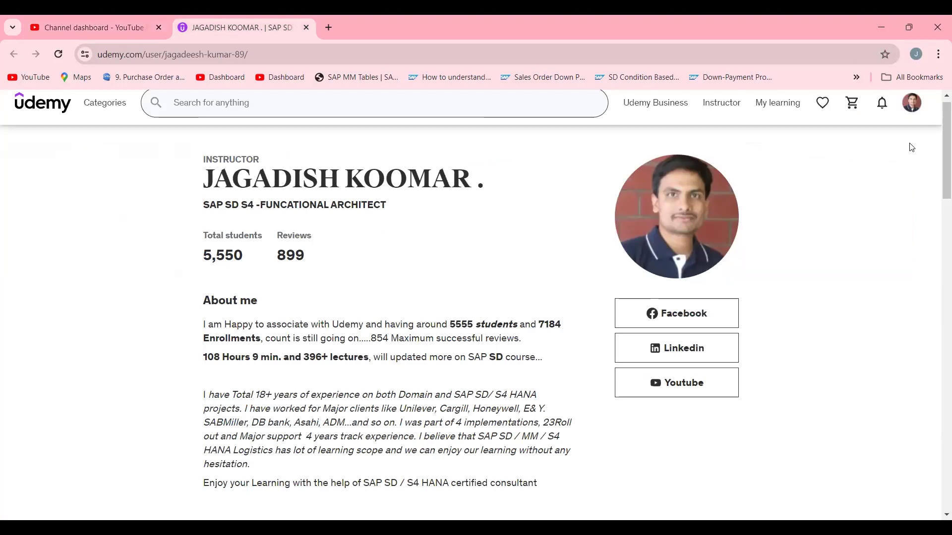
pyautogui.hotkey('alt', 'Tab')
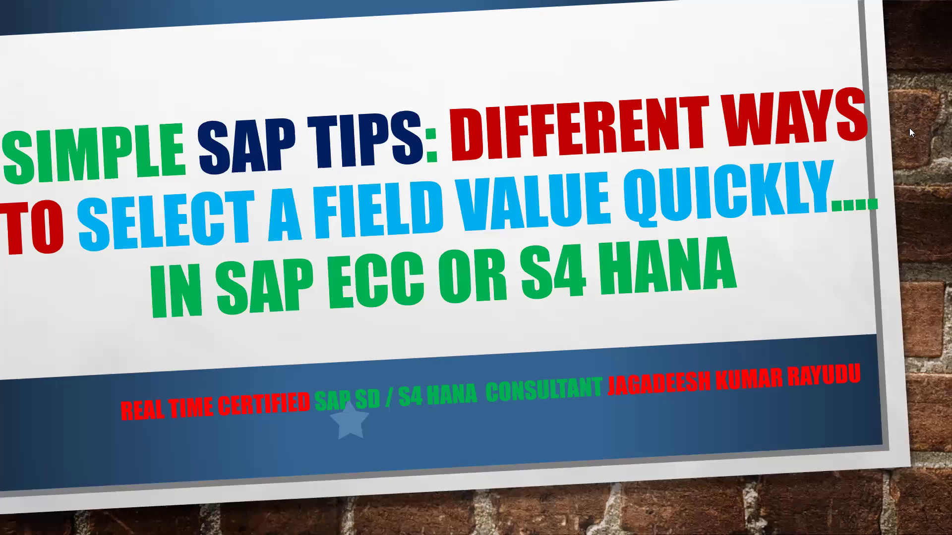